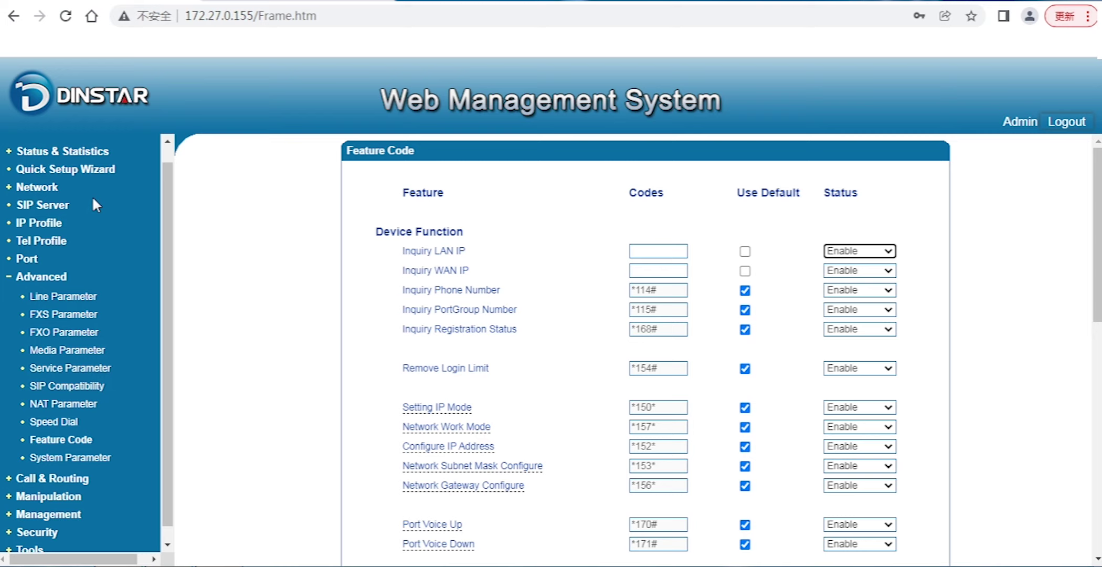
- Look through the Feature Code list from the Device Function section to the Call Function and DTMF Function sections
scroll(460, 212, "down", 1)
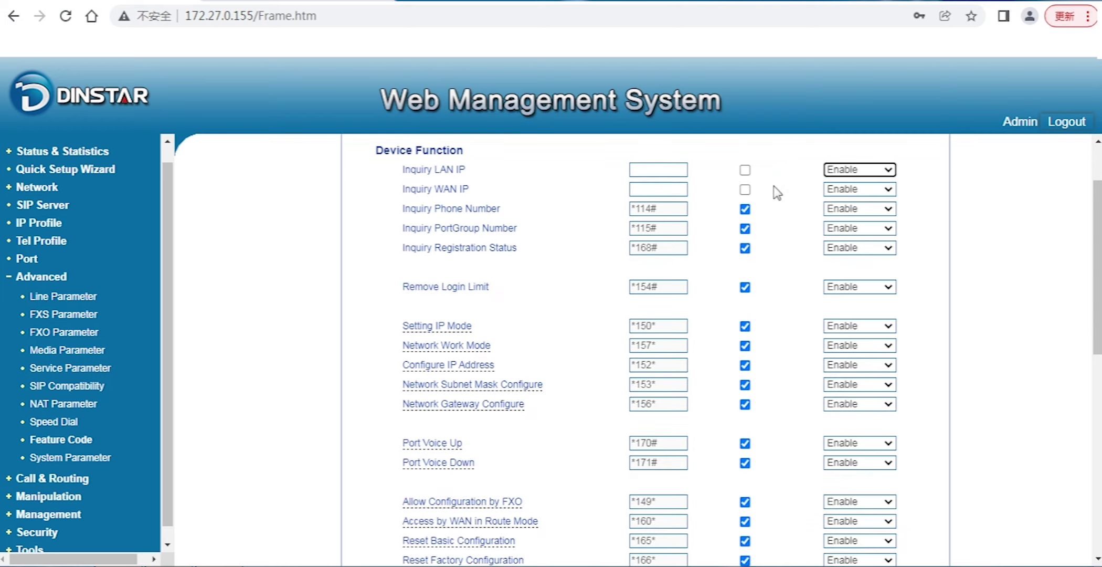
scroll(732, 200, "up", 1)
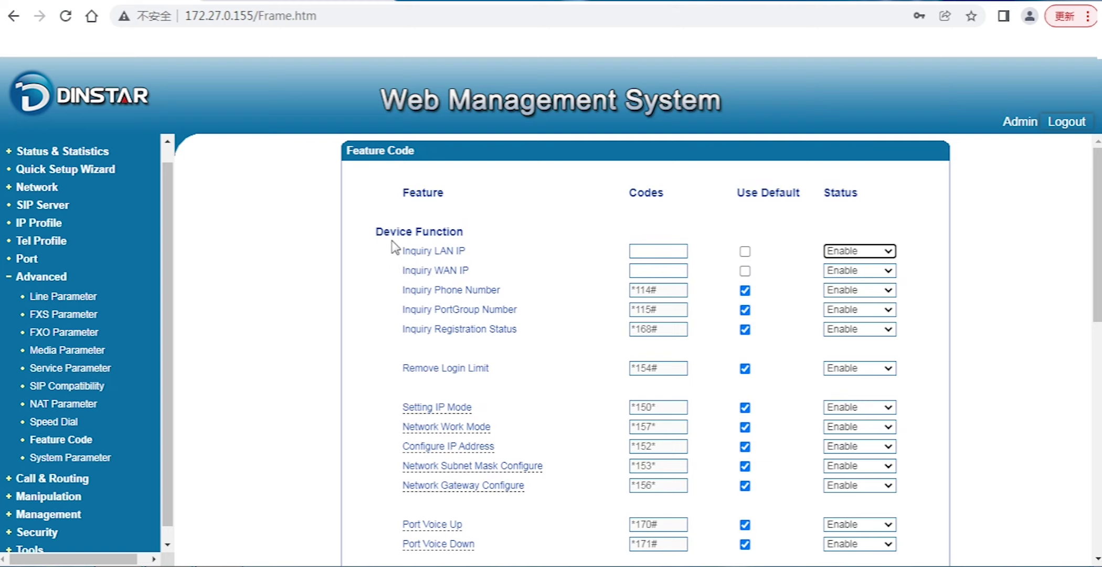
scroll(395, 248, "down", 3)
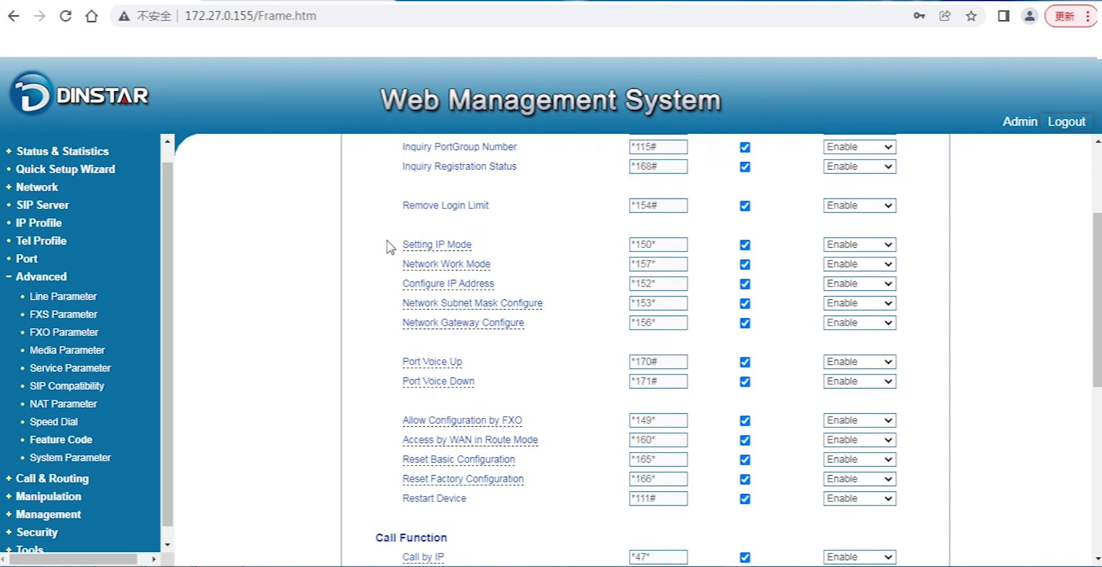
scroll(386, 248, "up", 3)
scroll(386, 249, "down", 8)
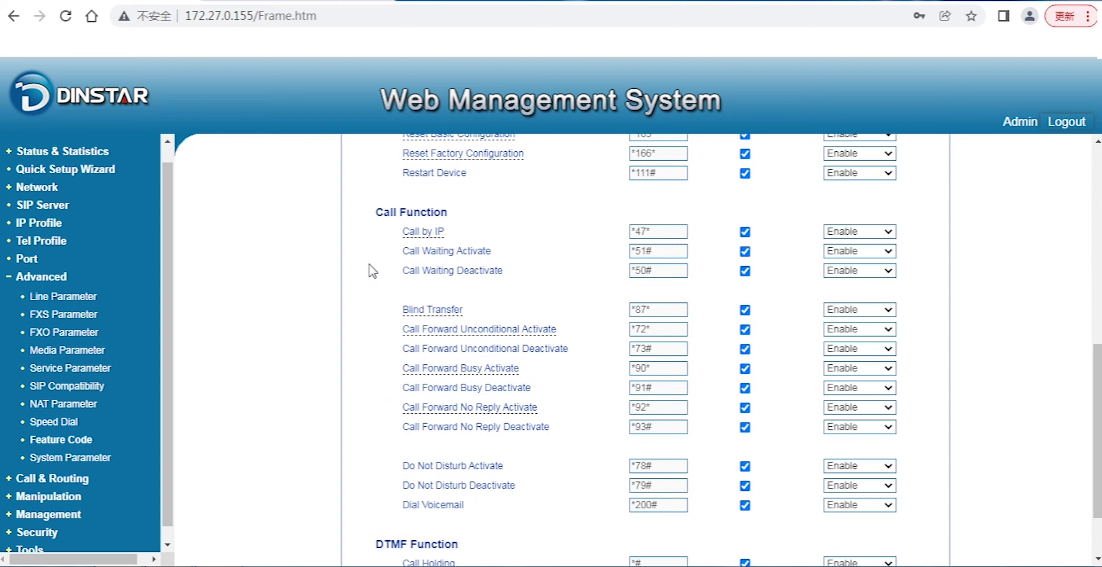
scroll(372, 271, "down", 2)
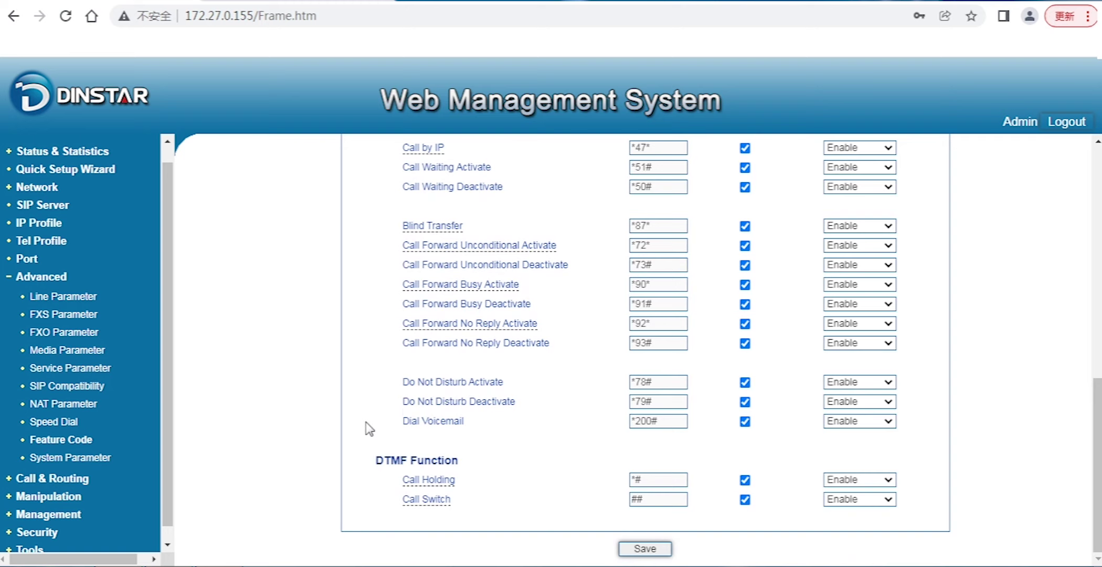
scroll(351, 426, "up", 10)
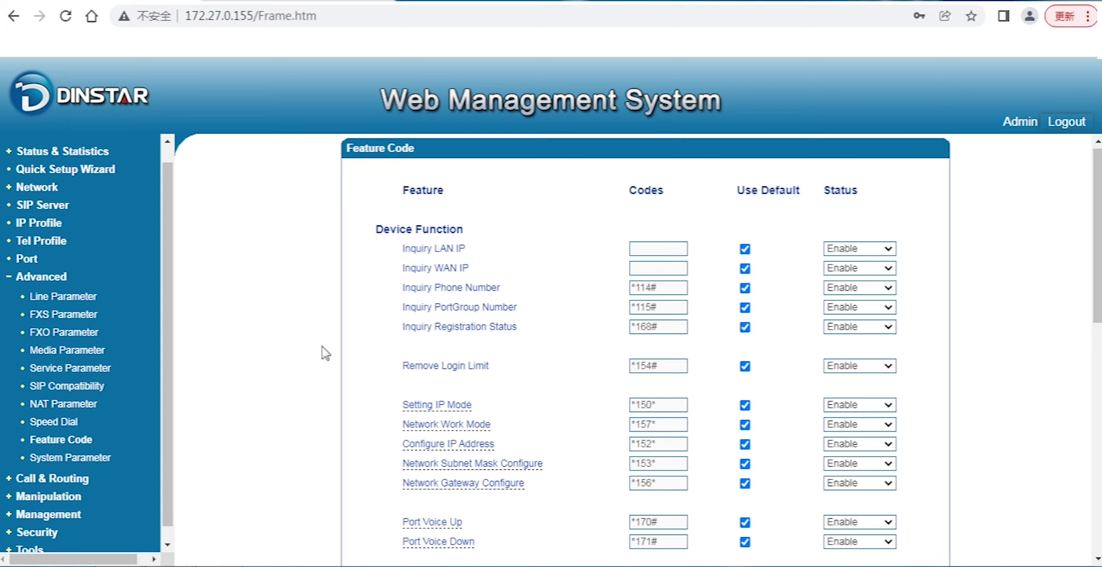
- Examine the Device Function codes, from the LAN and WAN IP inquiries to network configuration, reset and restart
scroll(311, 343, "down", 3)
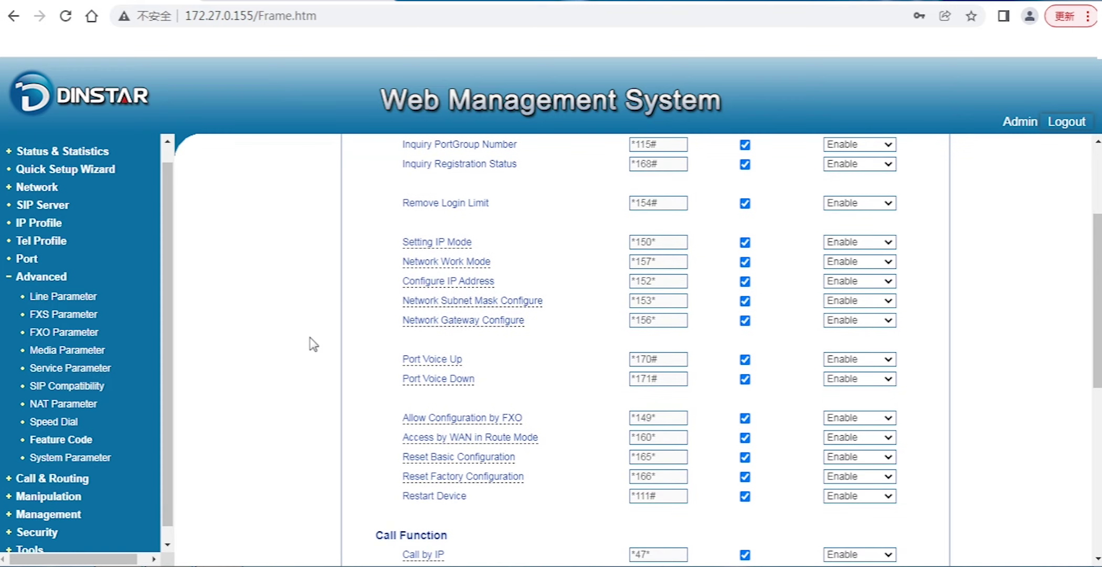
scroll(314, 343, "up", 2)
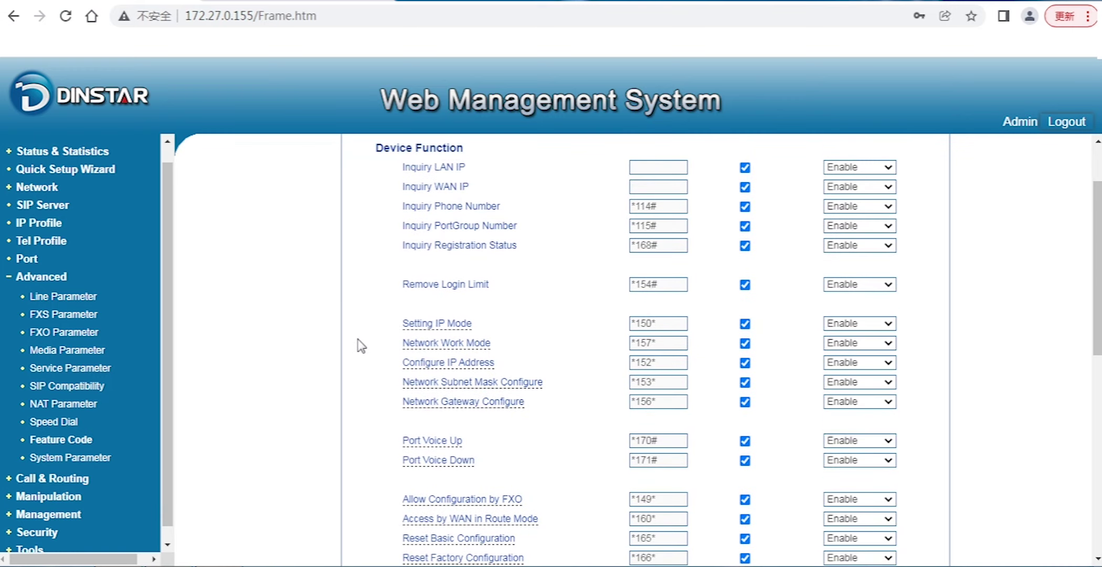
scroll(370, 349, "down", 2)
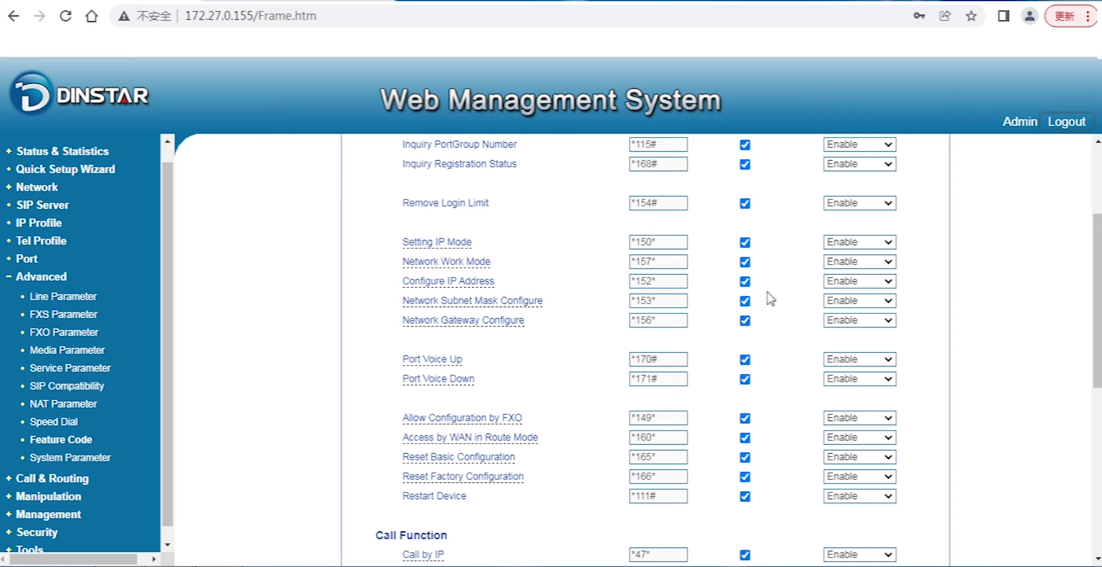
scroll(753, 307, "up", 3)
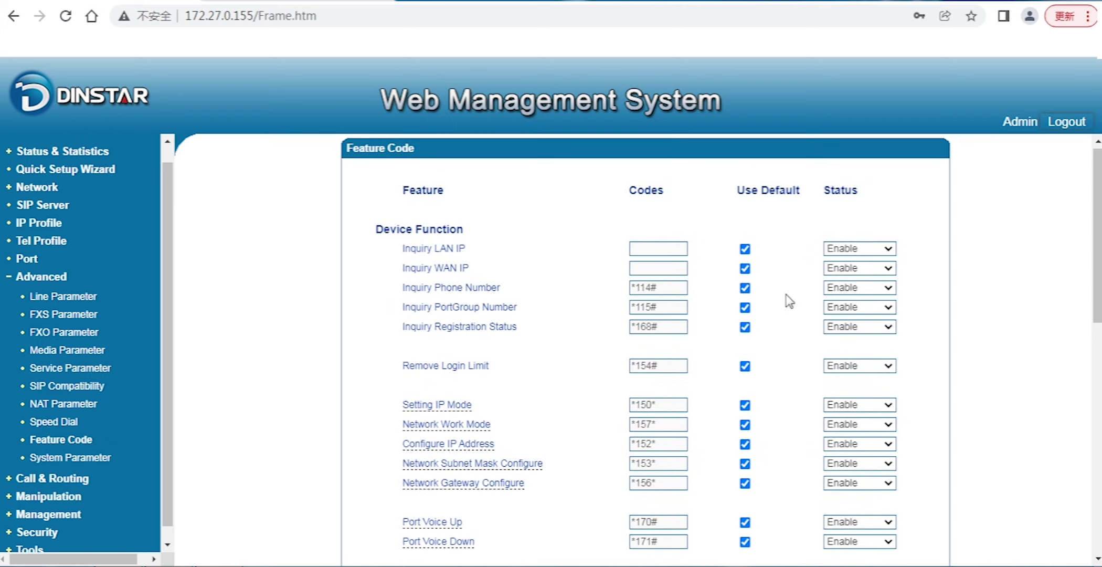
scroll(777, 347, "down", 2)
- Review the Call Function codes for waiting, transfer, forwarding and do not disturb, plus the DTMF codes for holding and switching
scroll(781, 352, "down", 8)
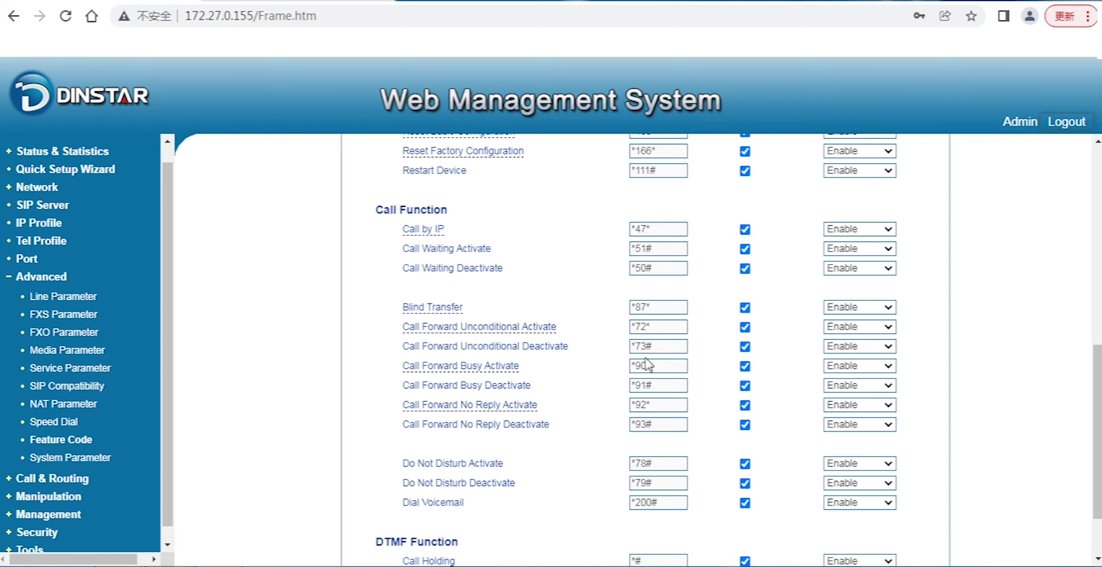
scroll(582, 396, "down", 3)
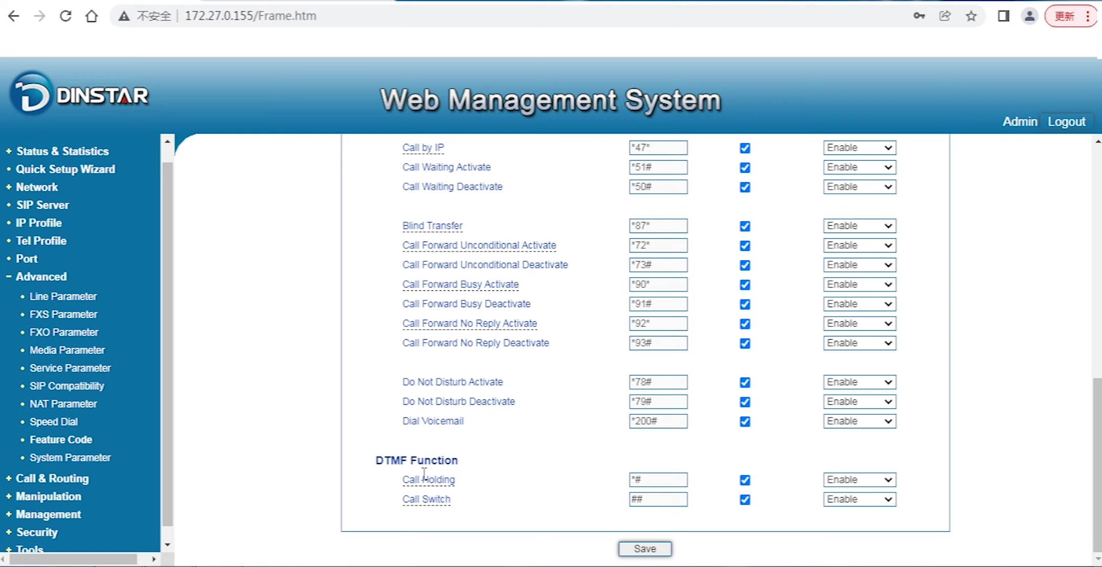
scroll(492, 415, "up", 6)
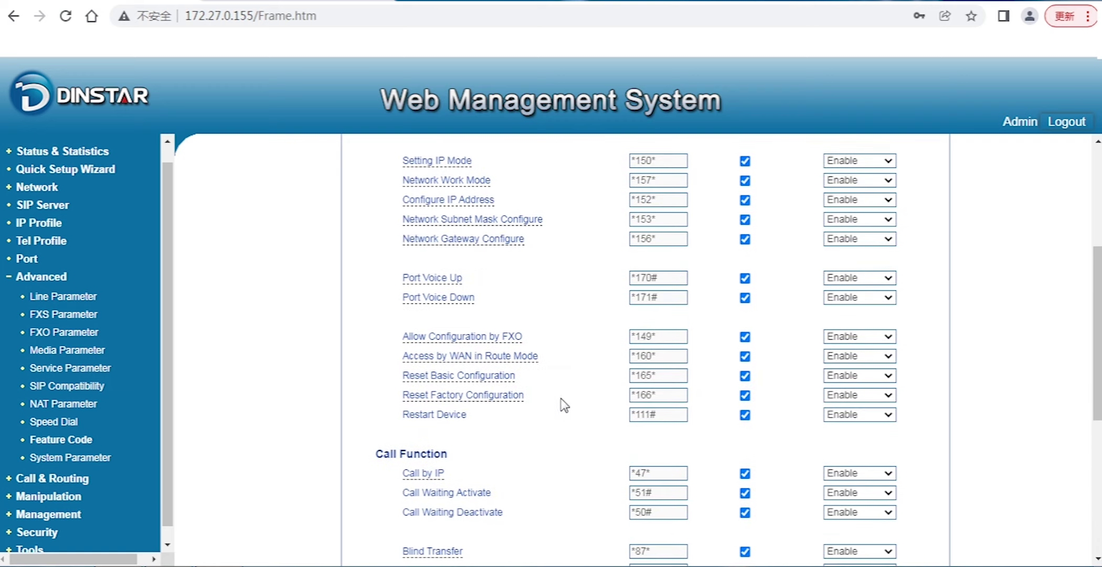
scroll(564, 404, "up", 5)
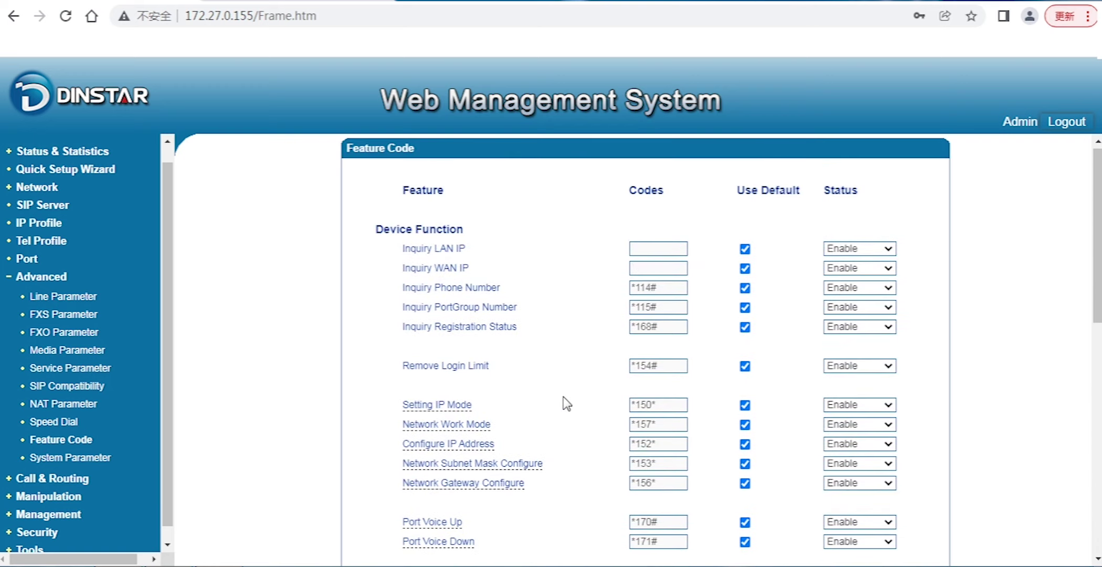
- Check the Use Default and Status settings of all feature codes, from Inquiry LAN IP to Call Switch
scroll(567, 404, "down", 5)
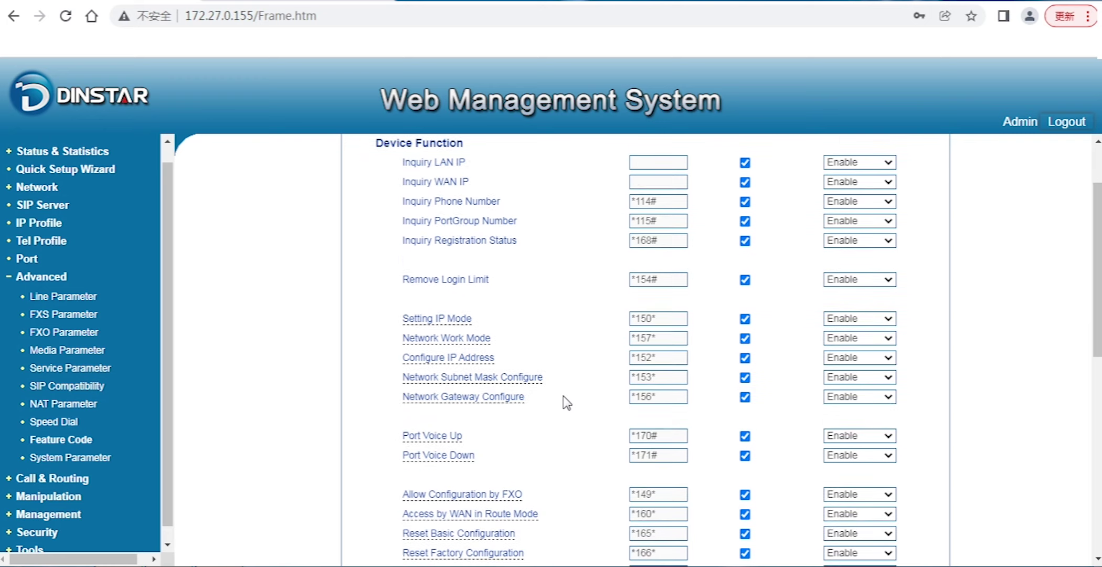
scroll(799, 362, "up", 5)
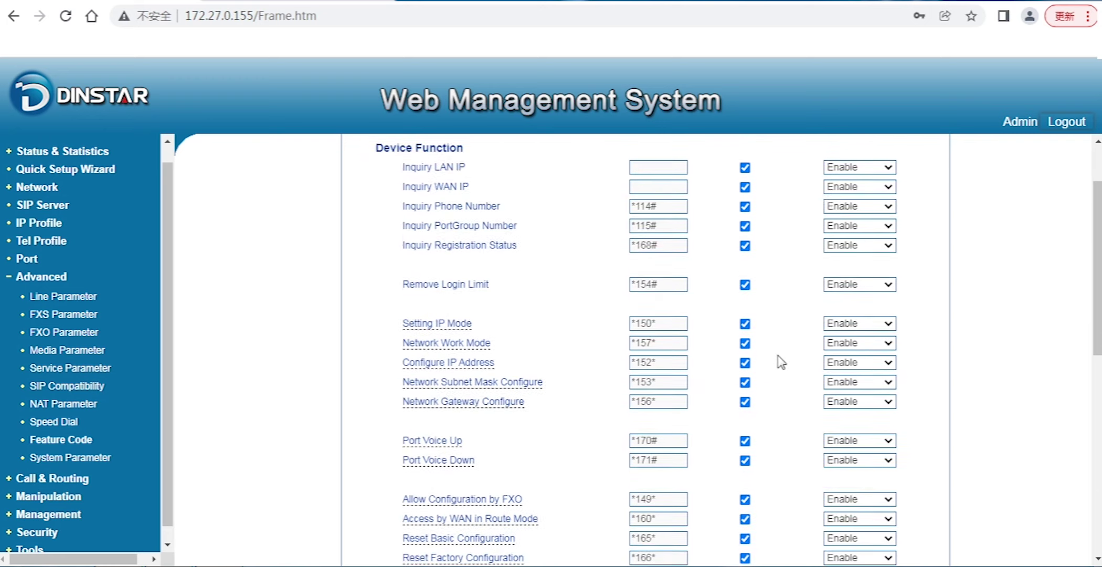
scroll(781, 362, "down", 7)
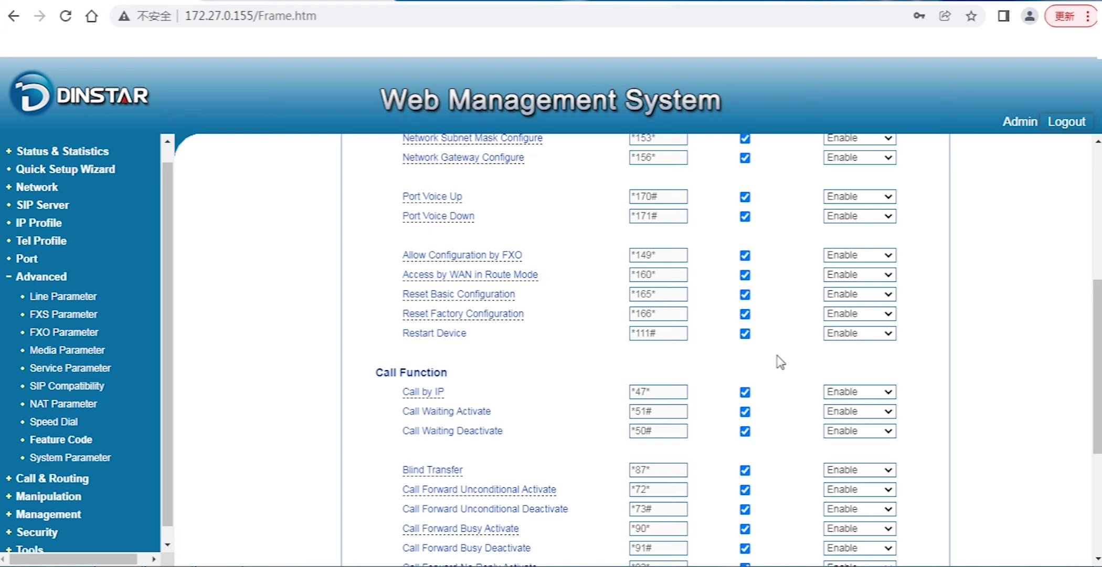
scroll(778, 361, "up", 3)
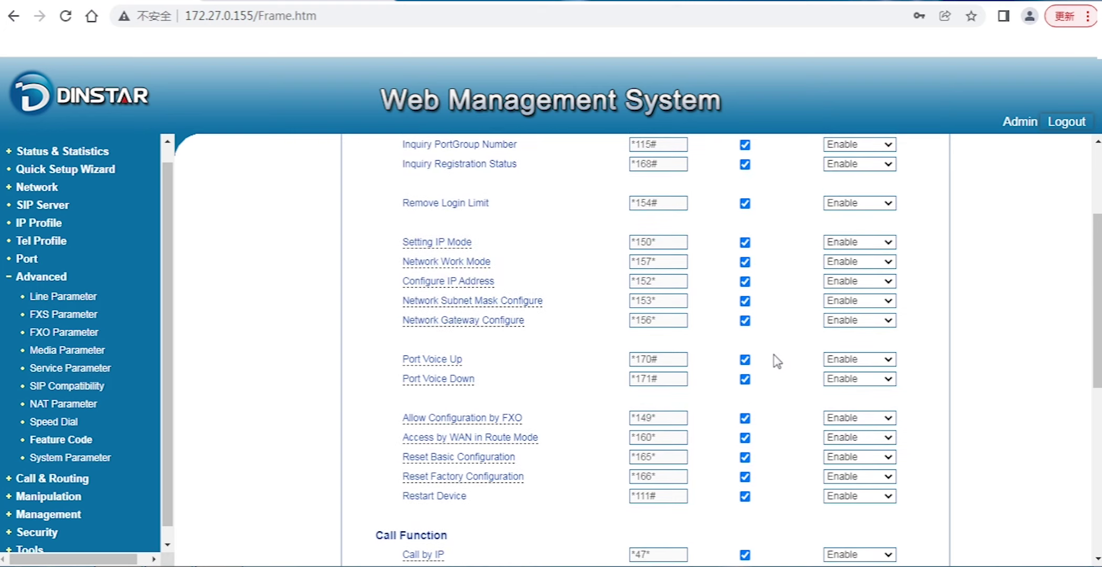
scroll(778, 361, "up", 3)
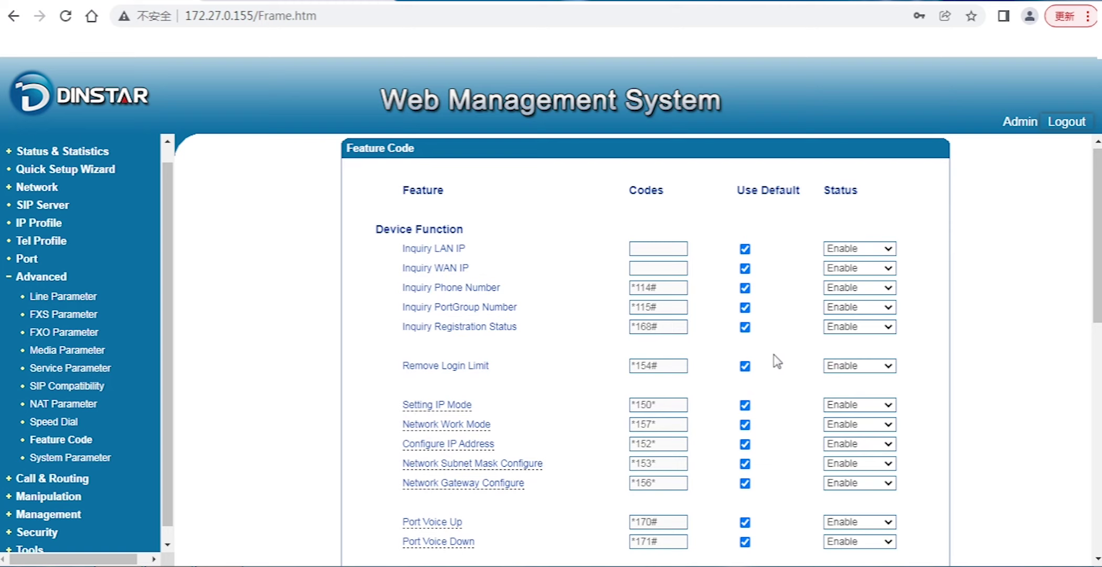
scroll(778, 362, "down", 2)
scroll(778, 362, "up", 2)
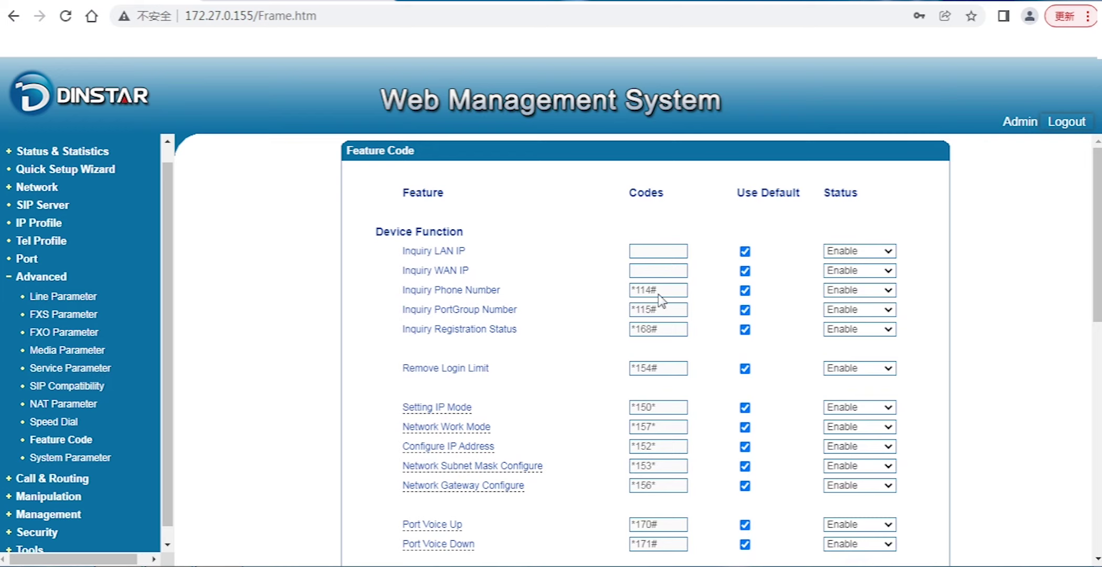
scroll(529, 320, "down", 11)
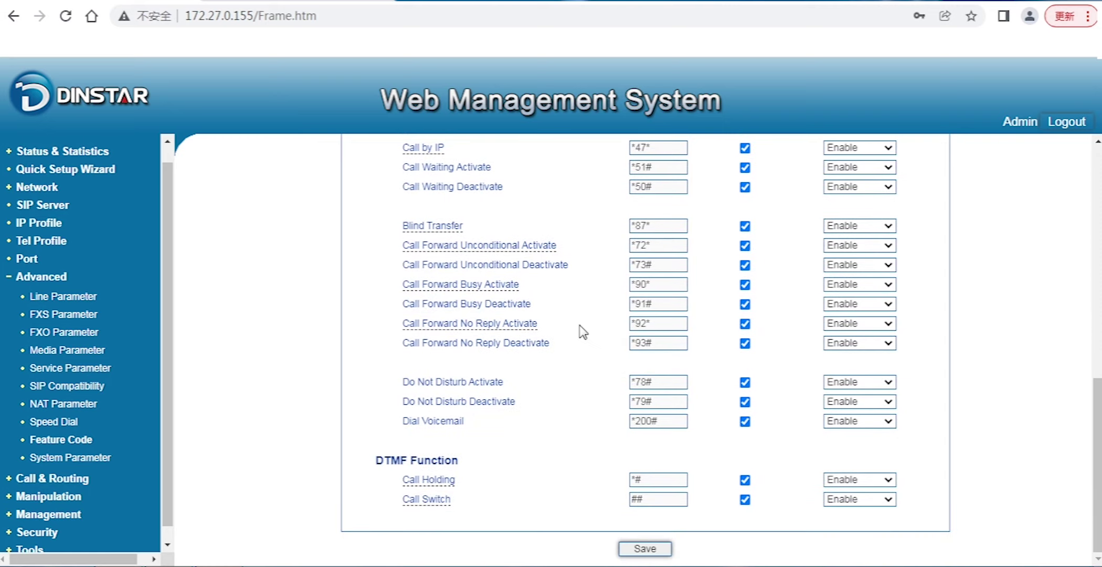
- Reload the Feature Code page and review the Device Function codes, including those for Inquiry LAN IP and Inquiry WAN IP
left_click(77, 443)
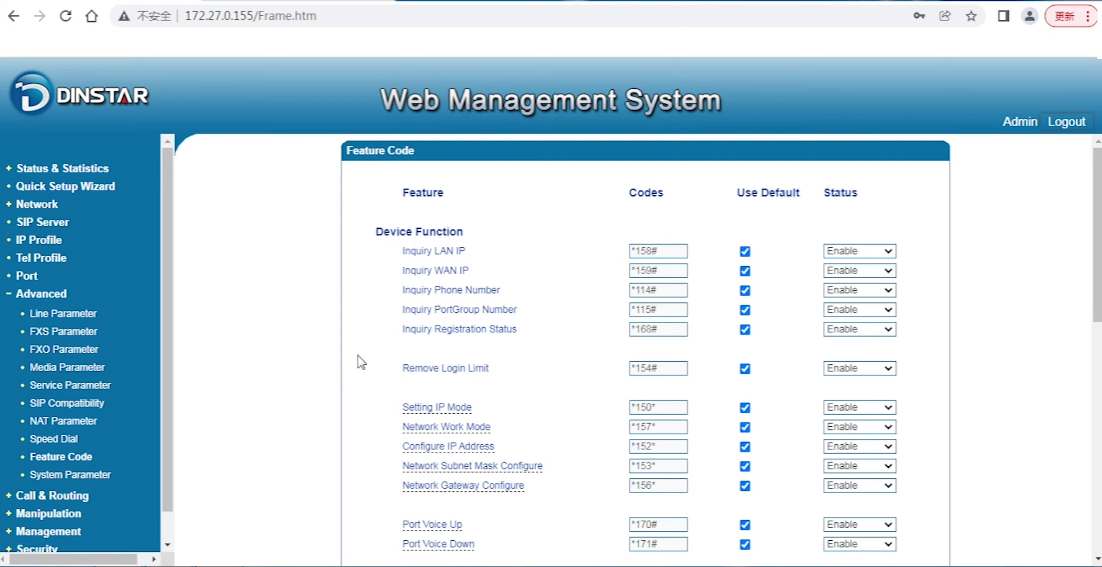
scroll(357, 362, "down", 2)
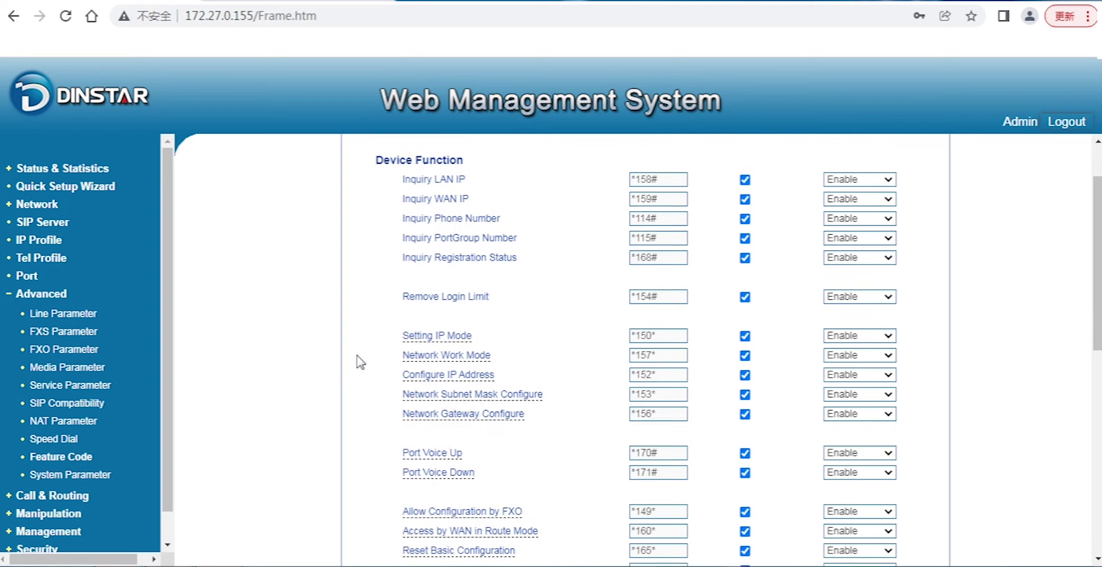
scroll(358, 362, "down", 5)
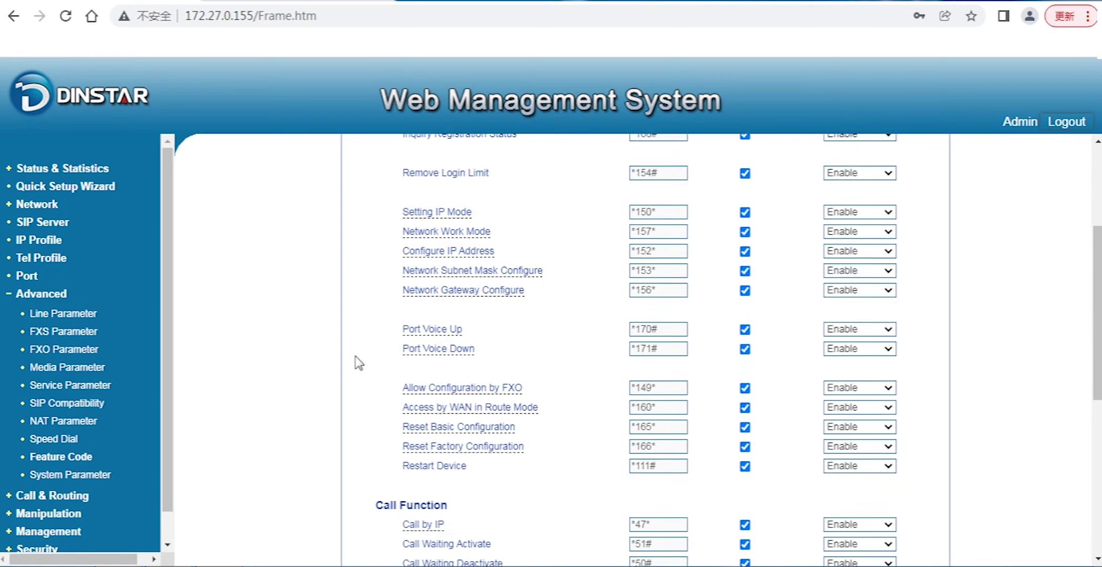
scroll(359, 362, "up", 6)
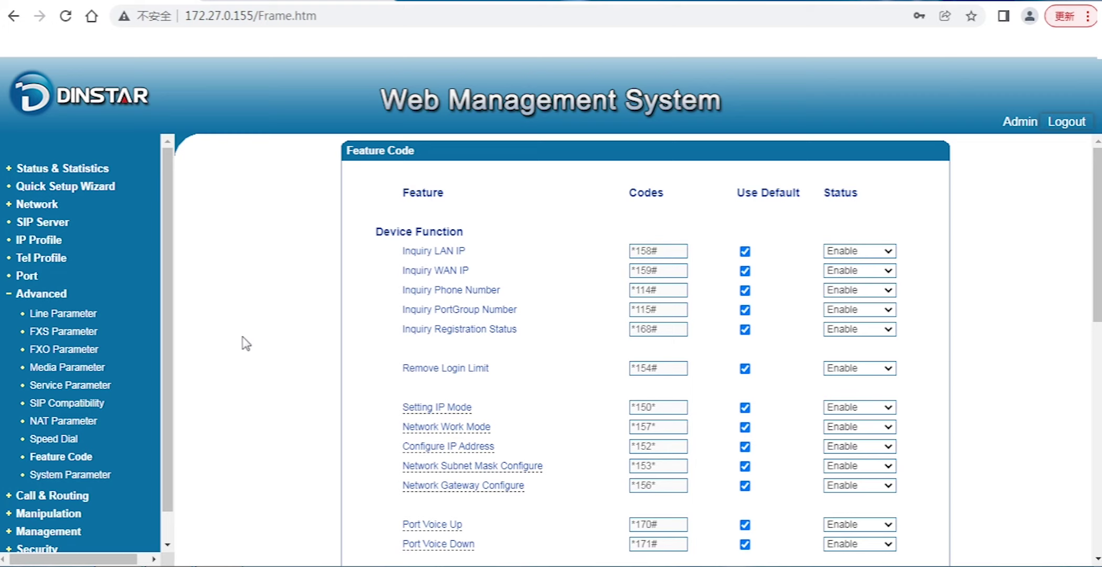
- Switch to the Dinstar website, open its Contact Us page and look over the sales, support and branch office details
left_click(310, 1)
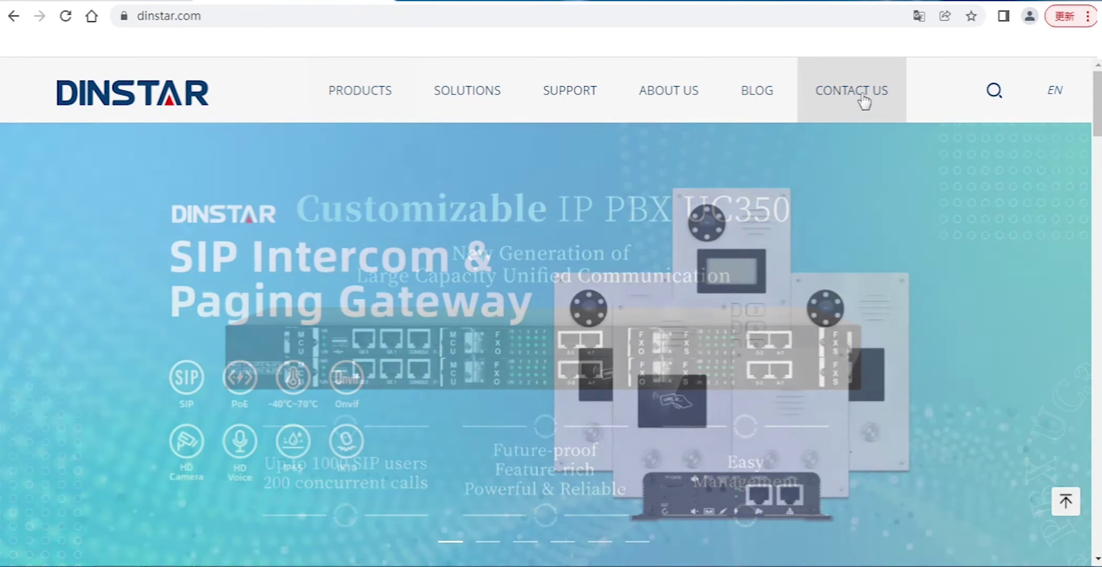
left_click(516, 253)
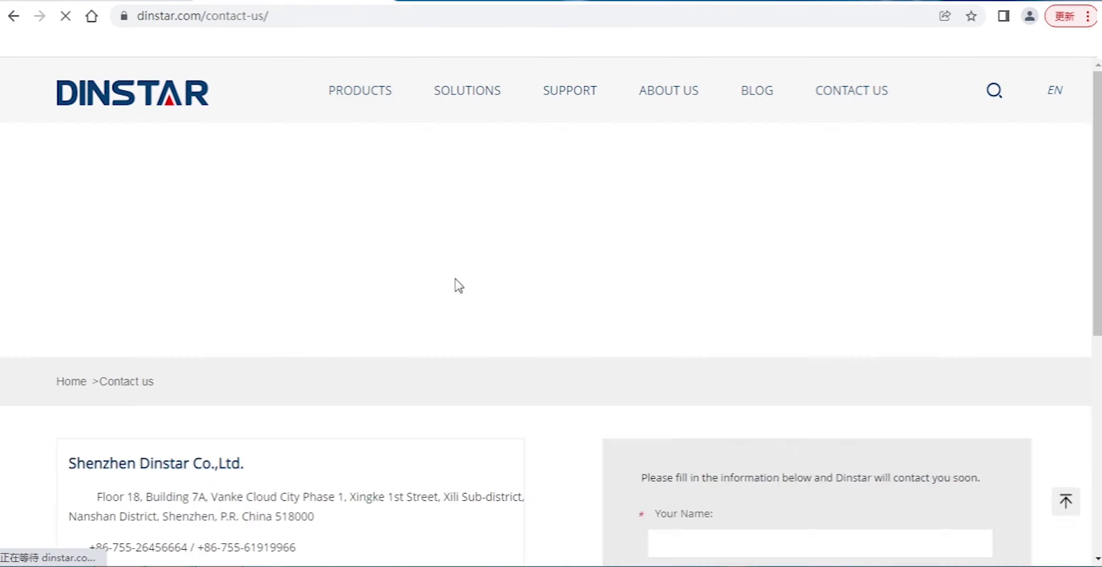
scroll(449, 286, "down", 3)
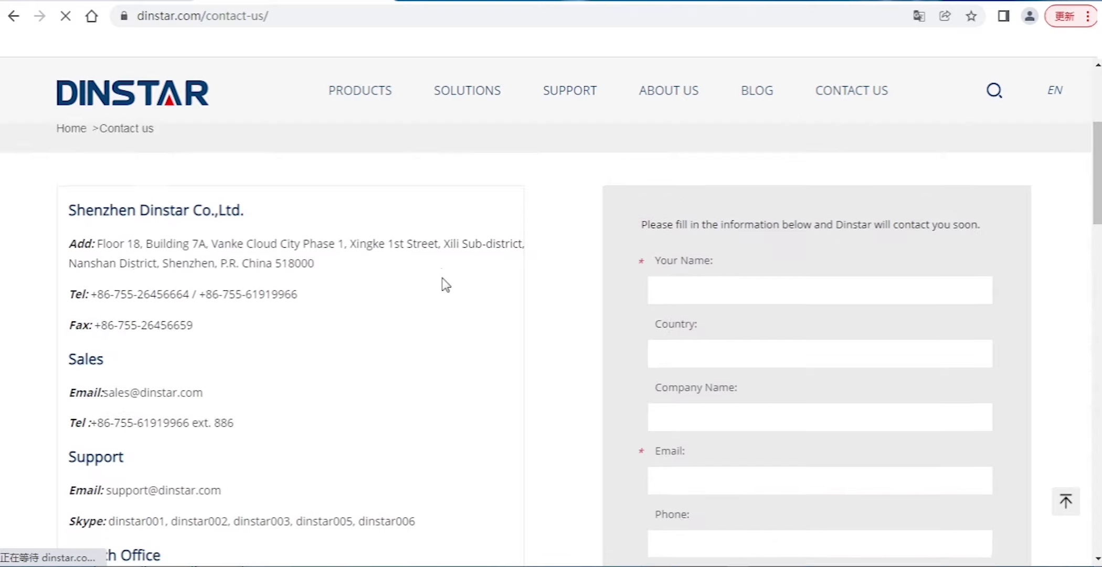
scroll(441, 279, "down", 4)
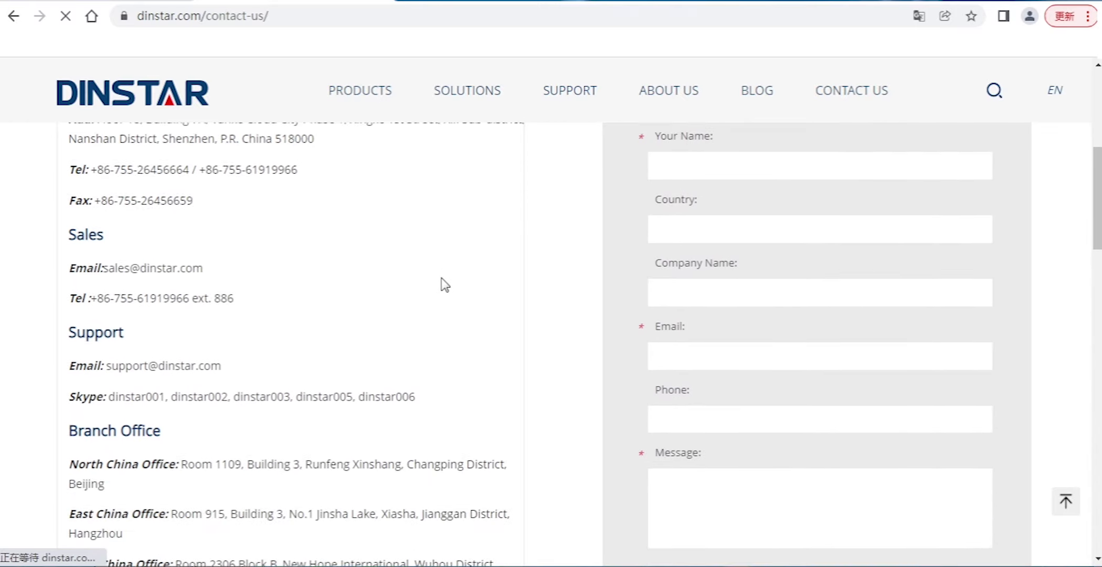
scroll(444, 285, "up", 6)
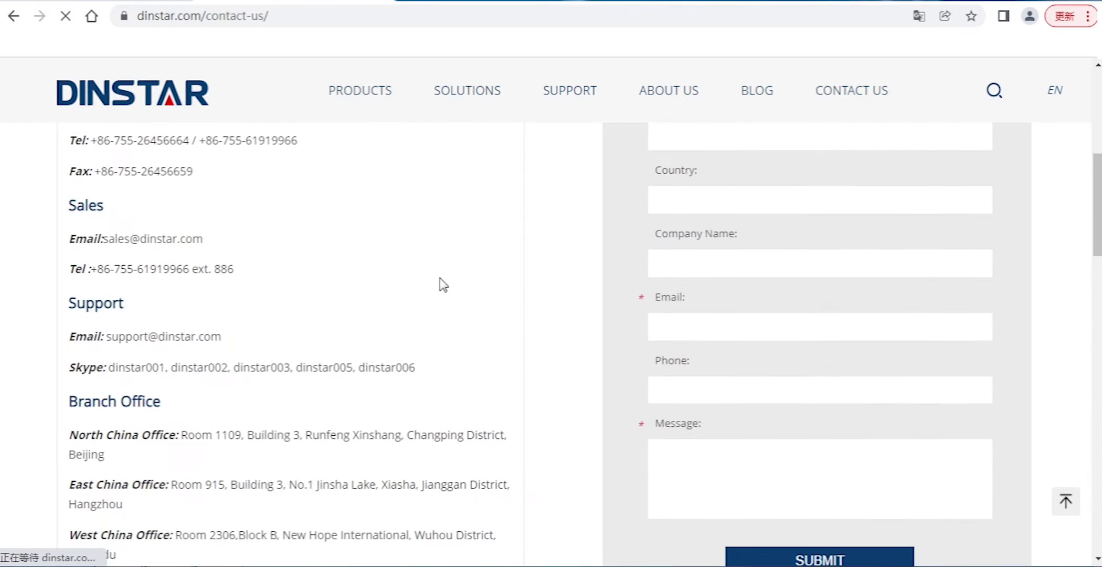
scroll(442, 284, "up", 3)
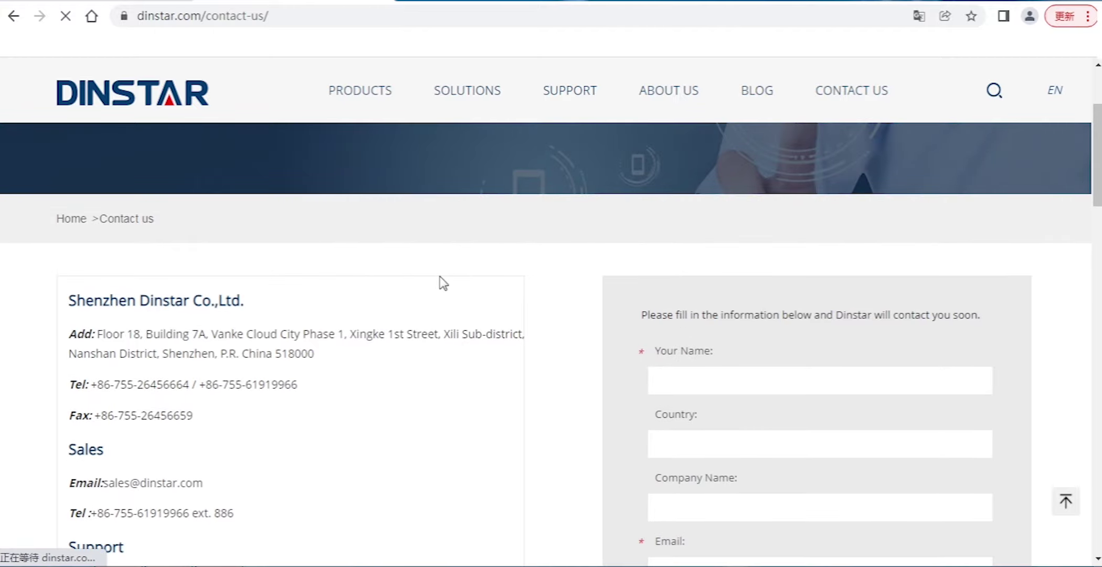